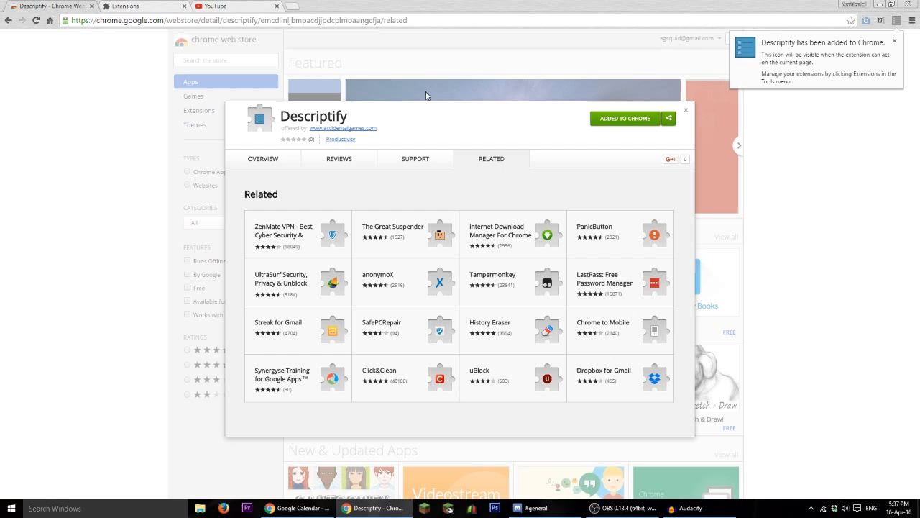
- Switch to the YouTube edit page for the video 'stream 08'
click(240, 7)
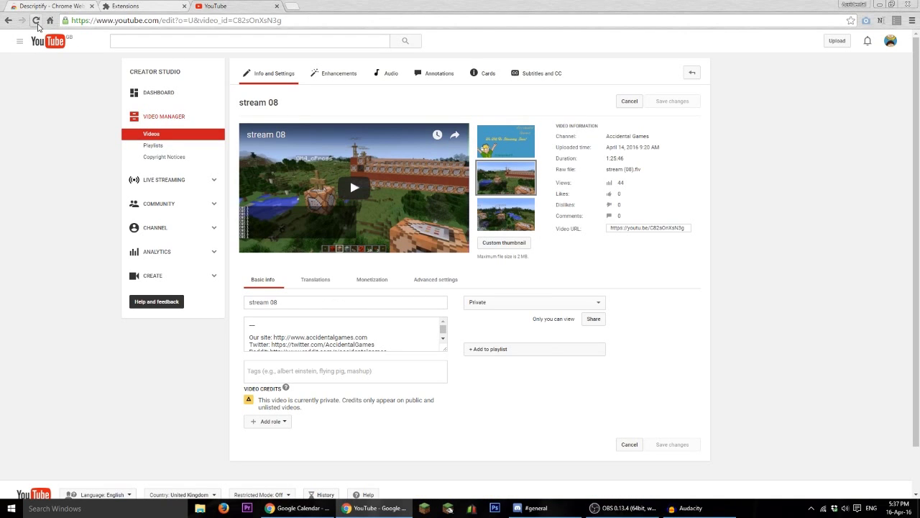
- Reload the stream 08 edit page so the empty Descriptify Defaults section appears, then select the description text
click(36, 21)
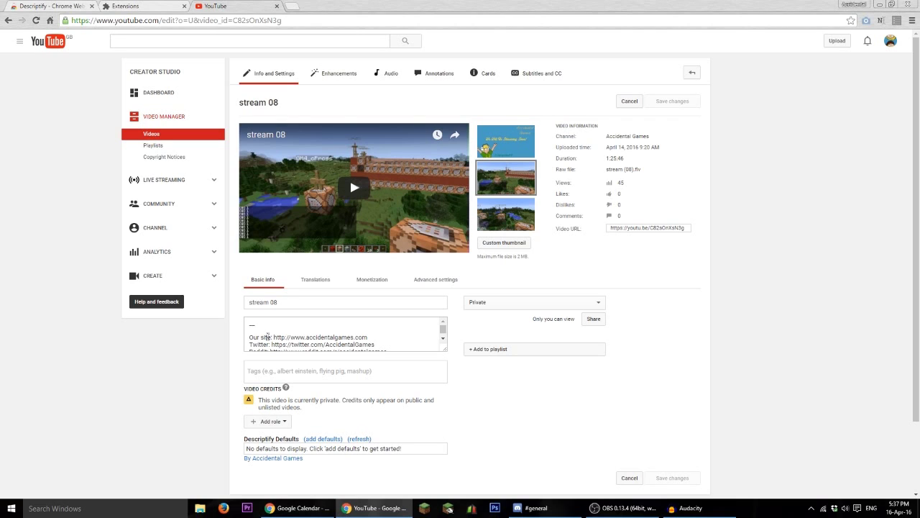
click(250, 322)
drag(250, 322, 278, 318)
click(317, 335)
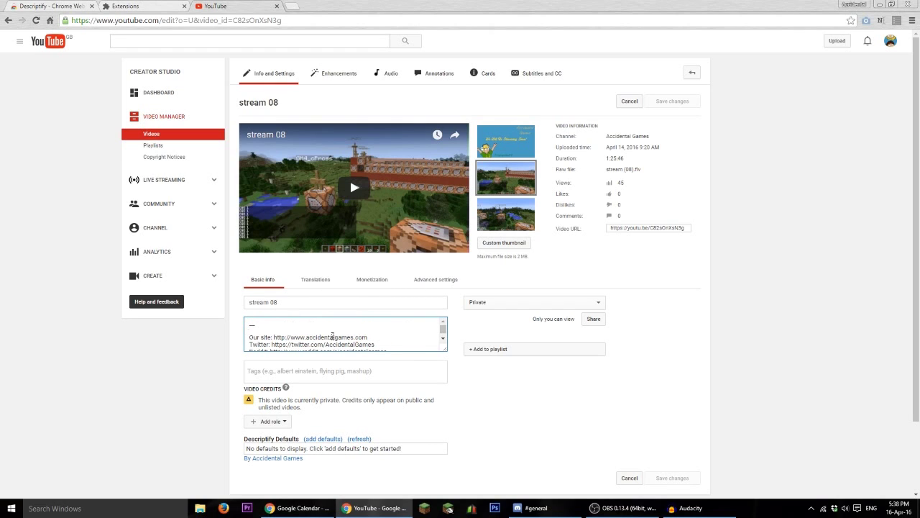
key(ctrl+a)
click(384, 333)
scroll(323, 332, down, 2)
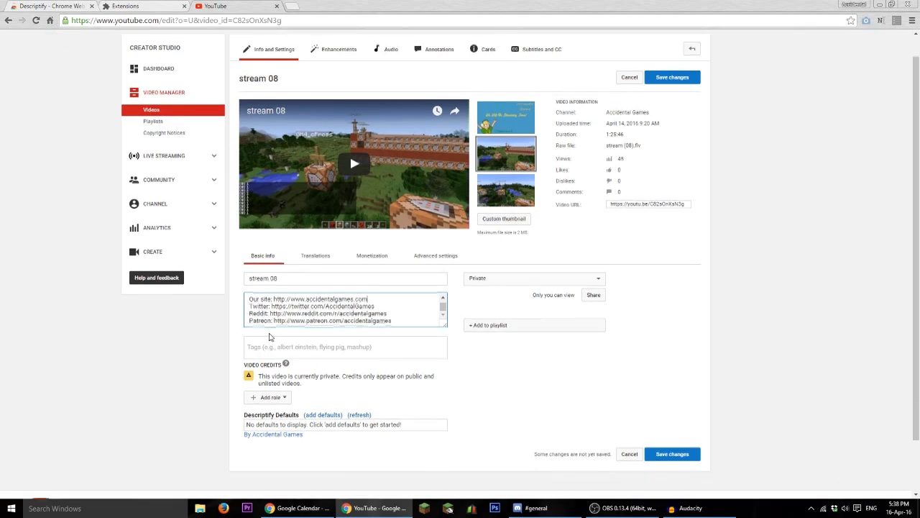
scroll(270, 332, up, 2)
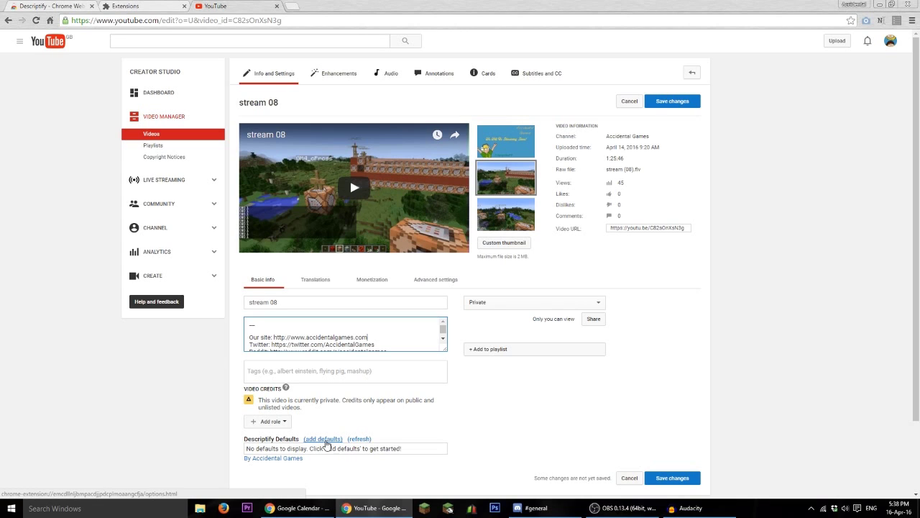
- Start a new Descriptify default named GM4 with video title 'Episode x - - Gamemode 4'
click(325, 439)
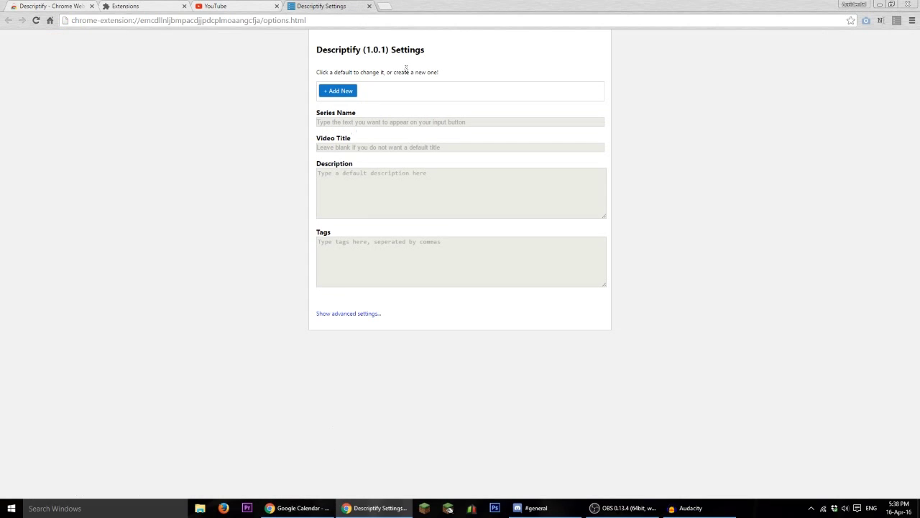
click(340, 94)
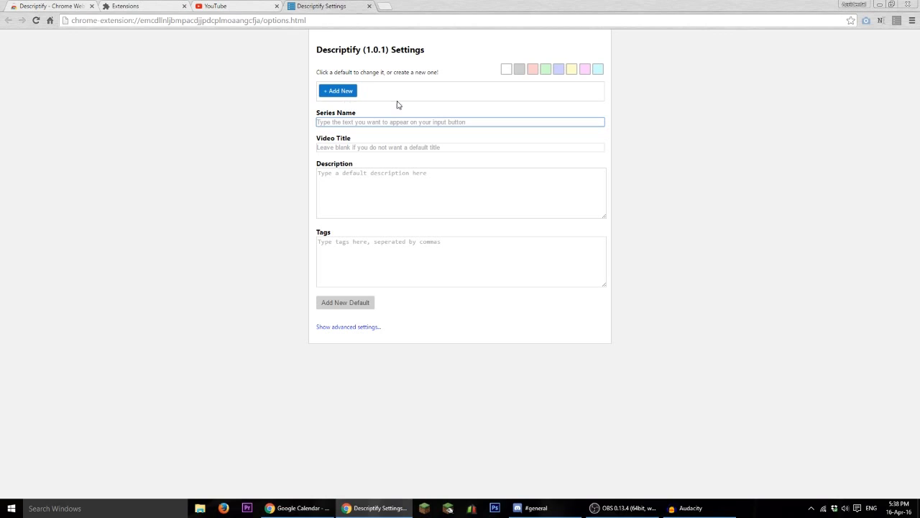
text(GM4)
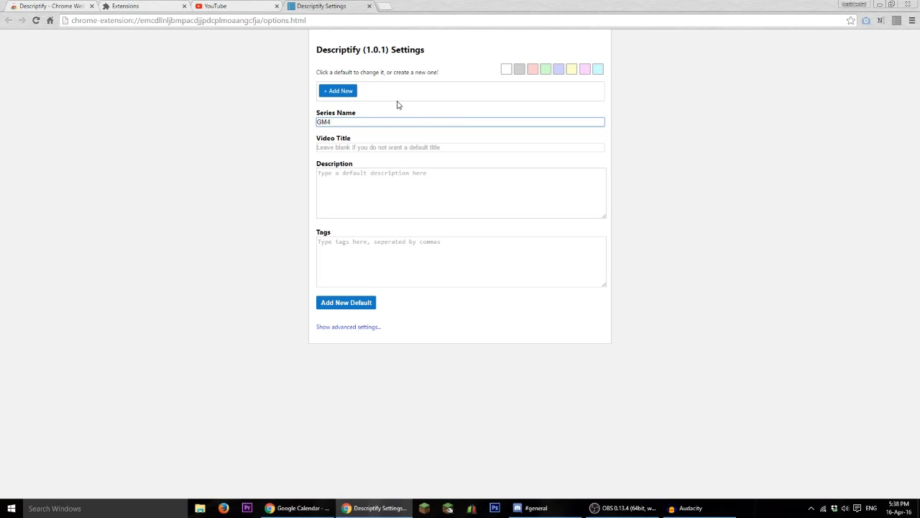
key(Tab)
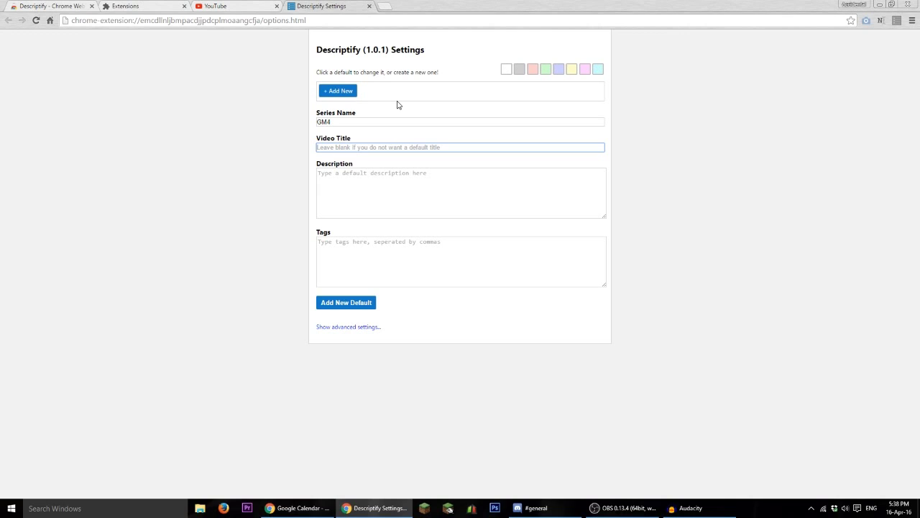
text(Episode x -)
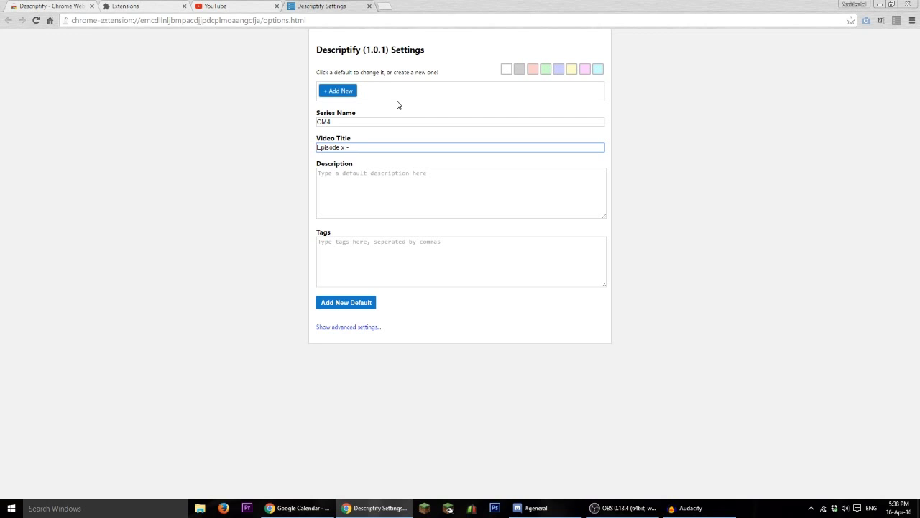
text( - Gamemode 4)
key(Tab)
- Give GM4 the description 'A description' and tags 'some, tags, seperated by, commas', then save it
text(A descript)
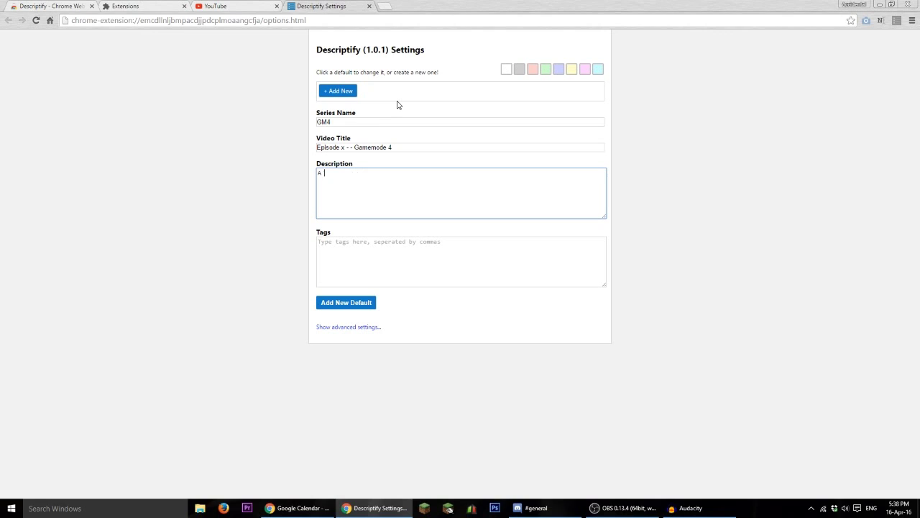
key(Tab)
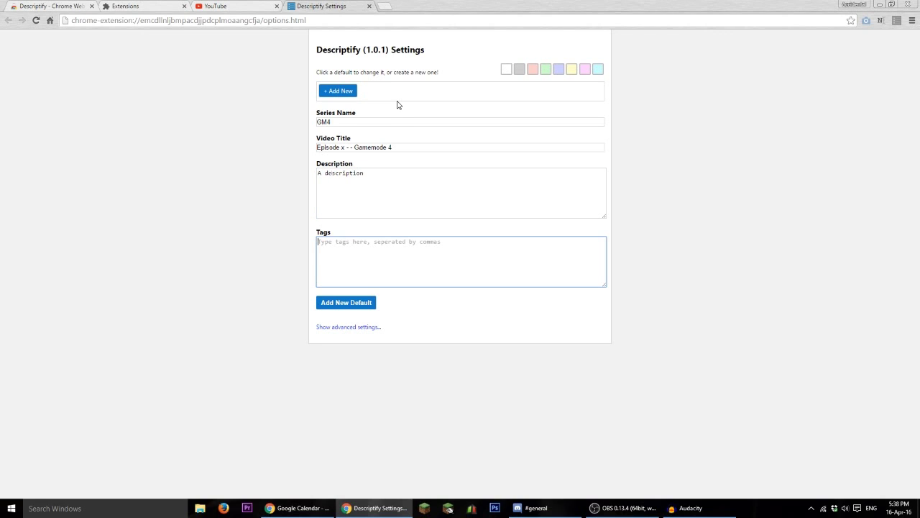
text(some,tags,seperatedb)
key(BackSpace)
key(BackSpace)
text(b)
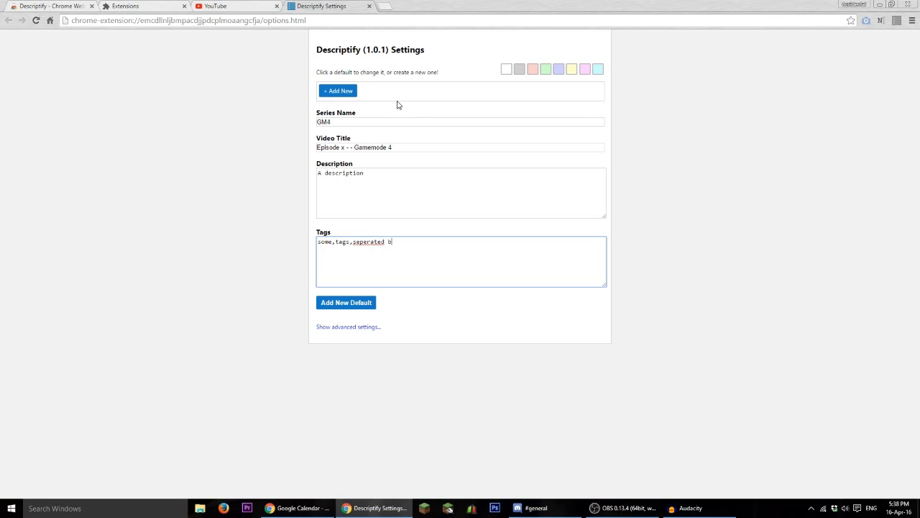
text(y,commas)
click(360, 305)
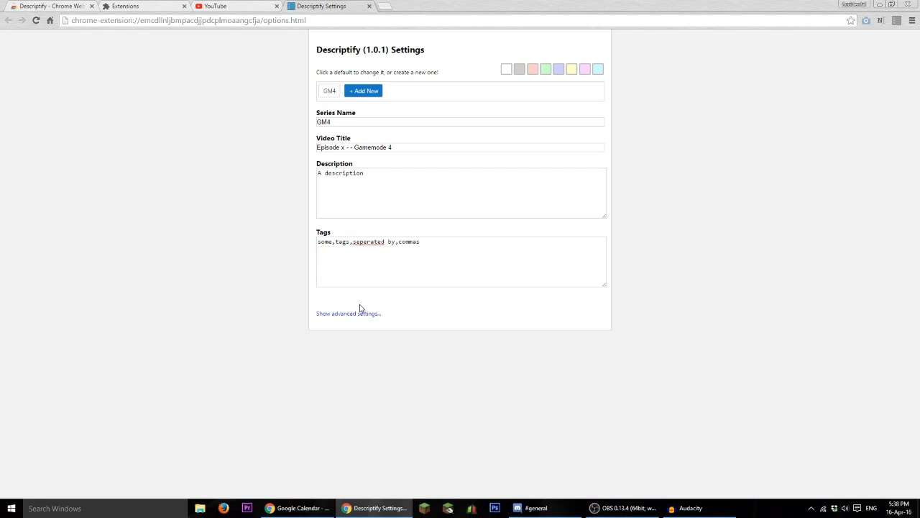
click(328, 97)
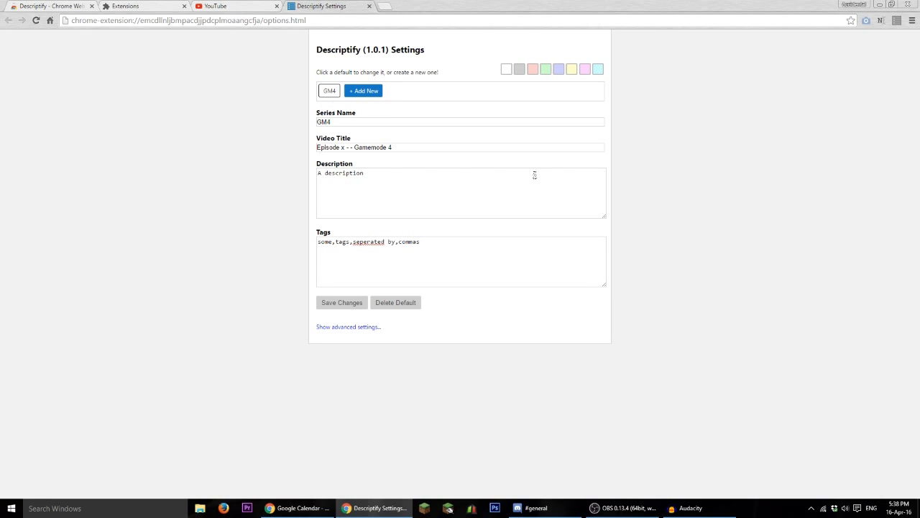
- Refresh the Descriptify defaults on the stream 08 page and apply GM4's title, description and tags
click(233, 6)
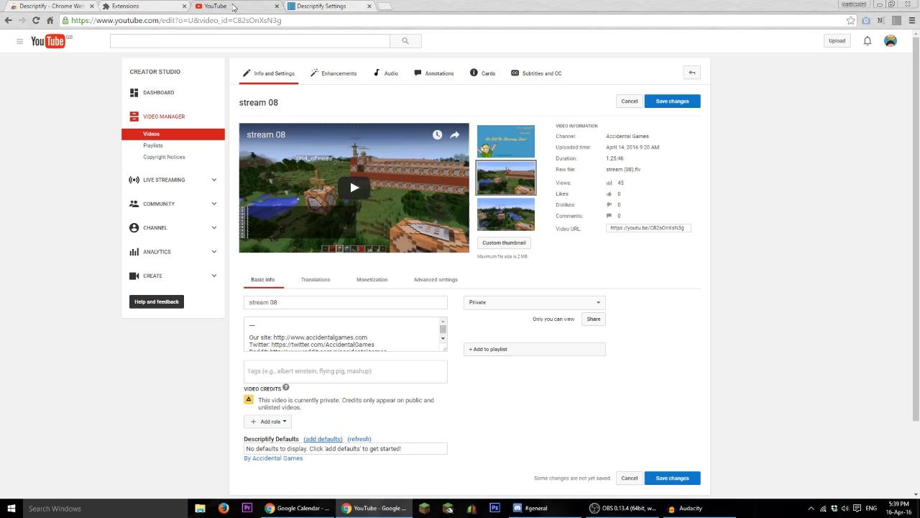
click(358, 439)
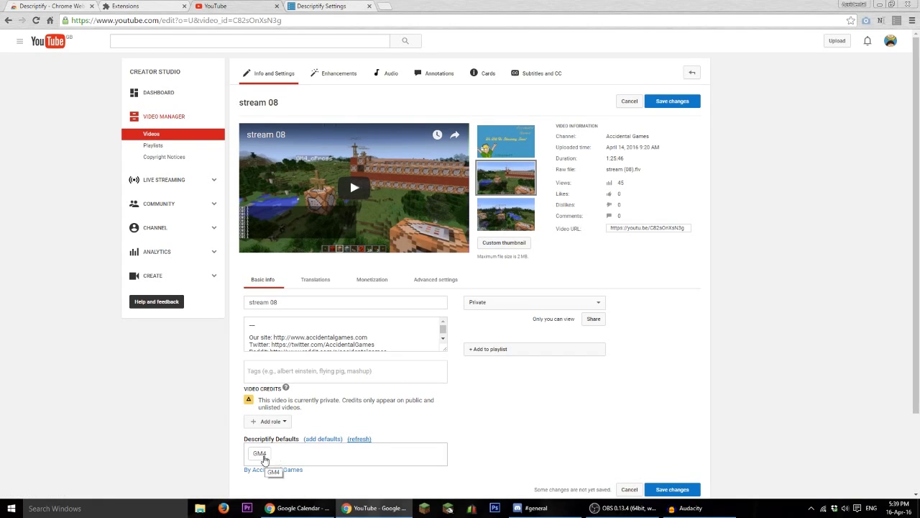
click(261, 456)
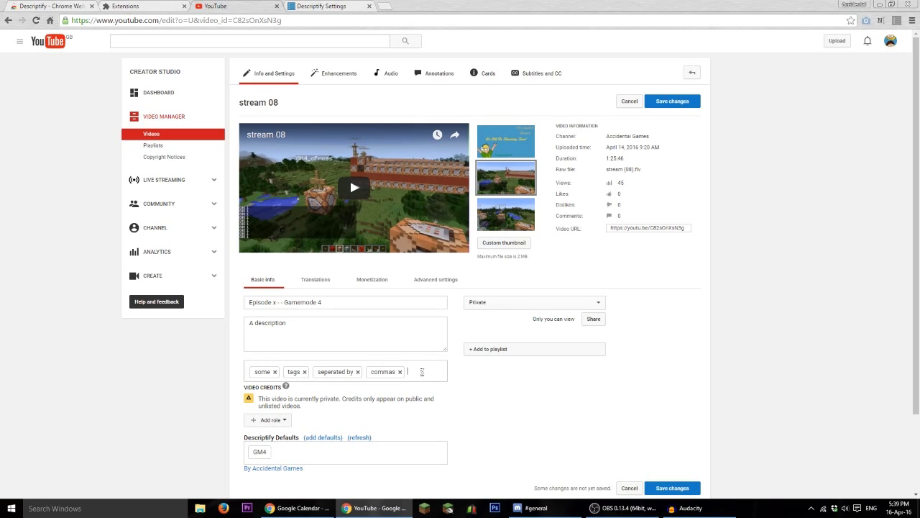
click(414, 371)
click(298, 325)
click(341, 302)
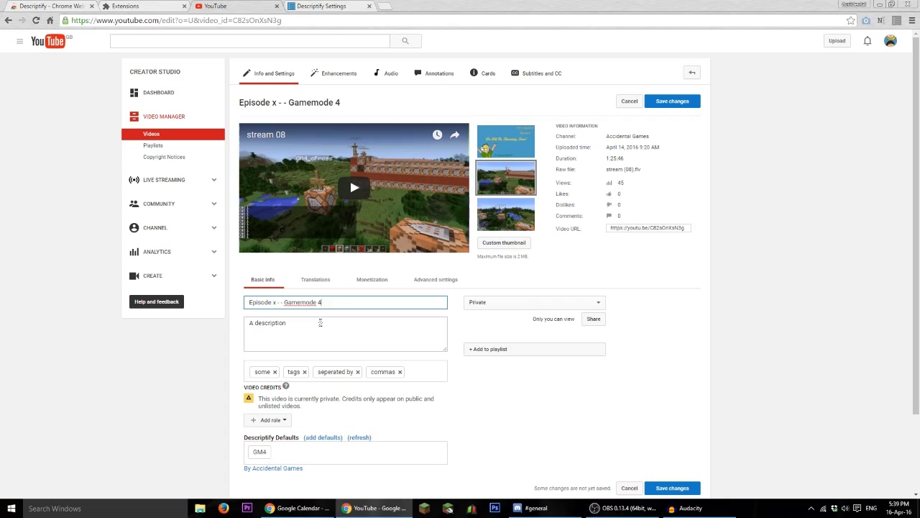
click(320, 323)
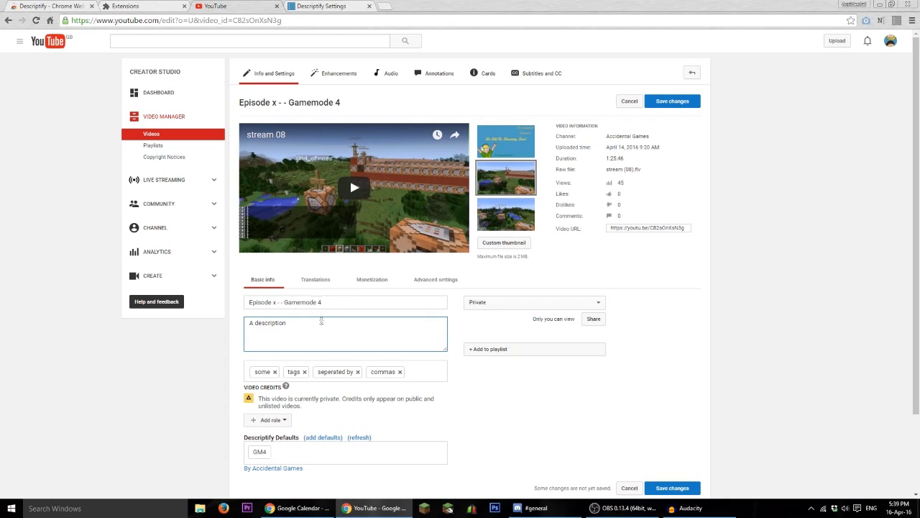
- Remove the four GM4 tags (some, tags, seperated by, commas) from the video
click(274, 372)
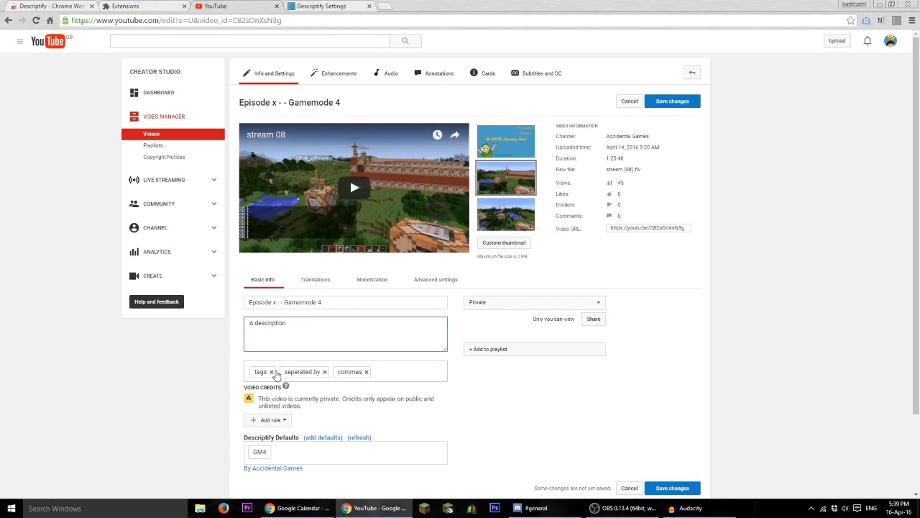
click(272, 372)
click(295, 372)
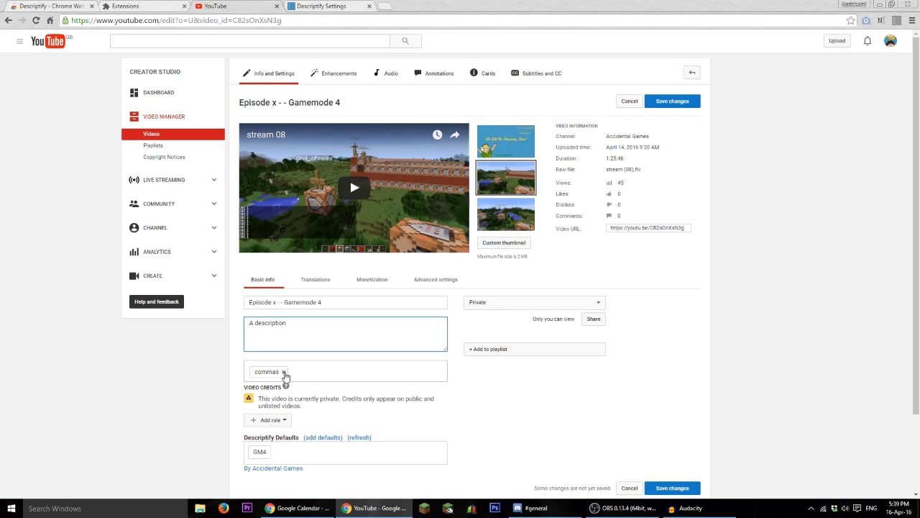
click(284, 372)
click(321, 6)
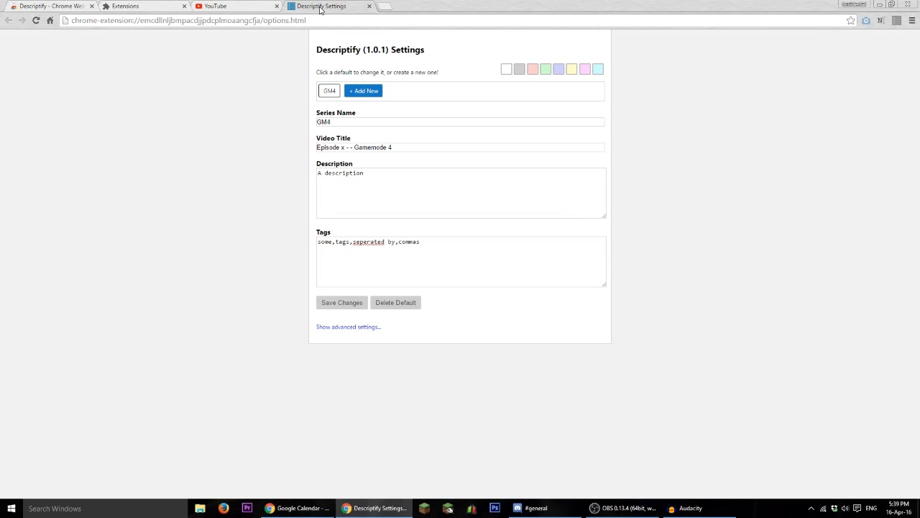
- Create a second default 'Another pill' with blank title, description 'Another description' and tags 'some tags'
click(366, 92)
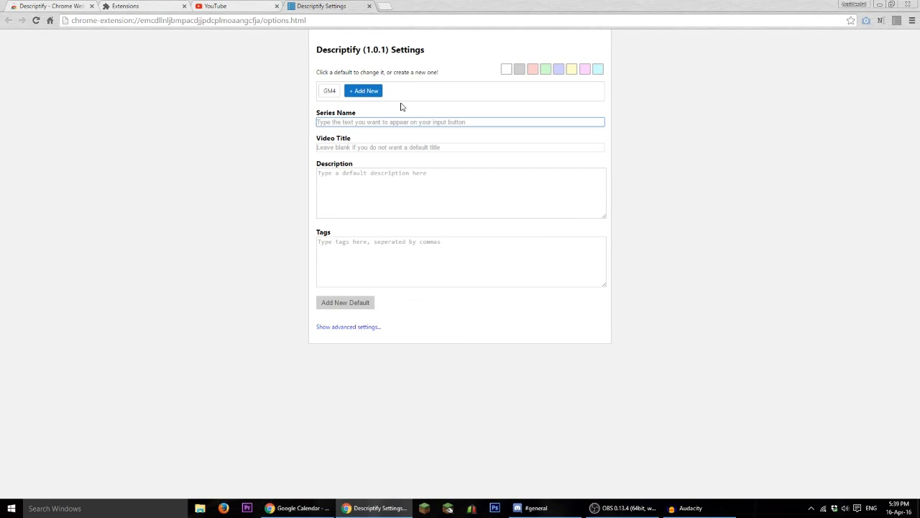
text(Another pill)
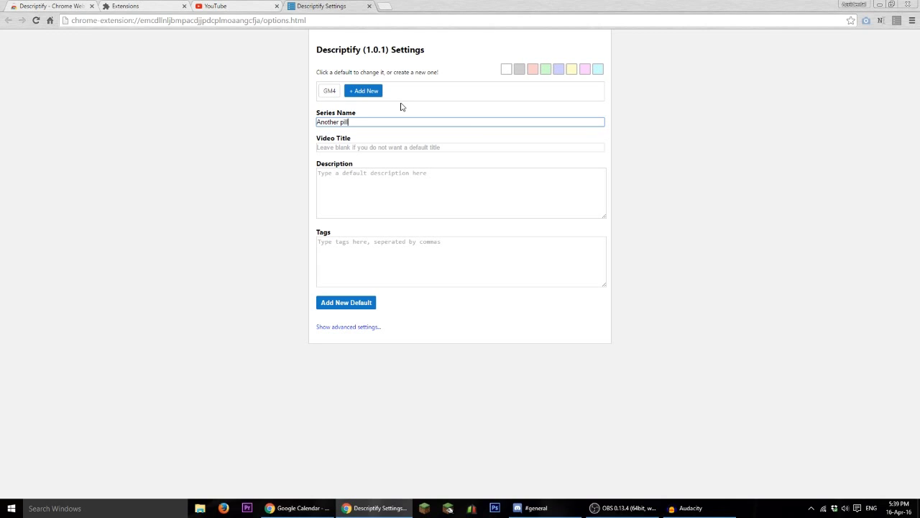
key(Tab)
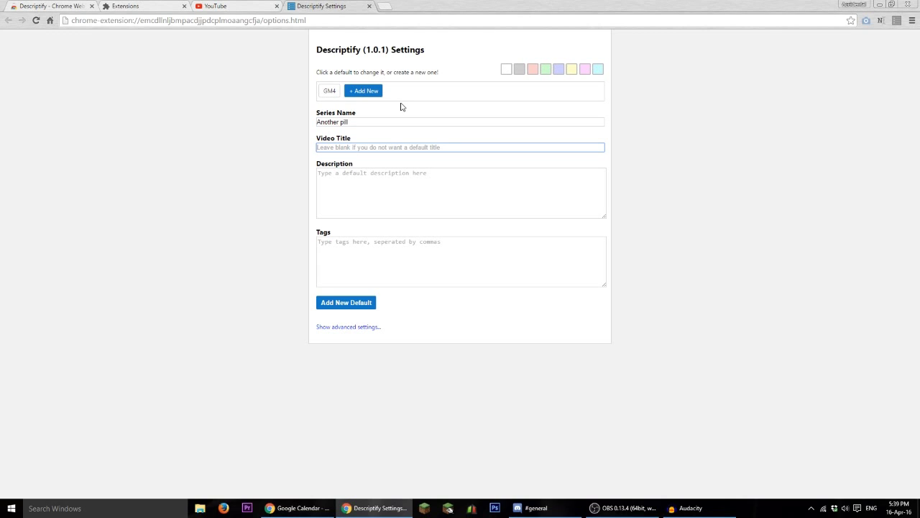
key(Tab)
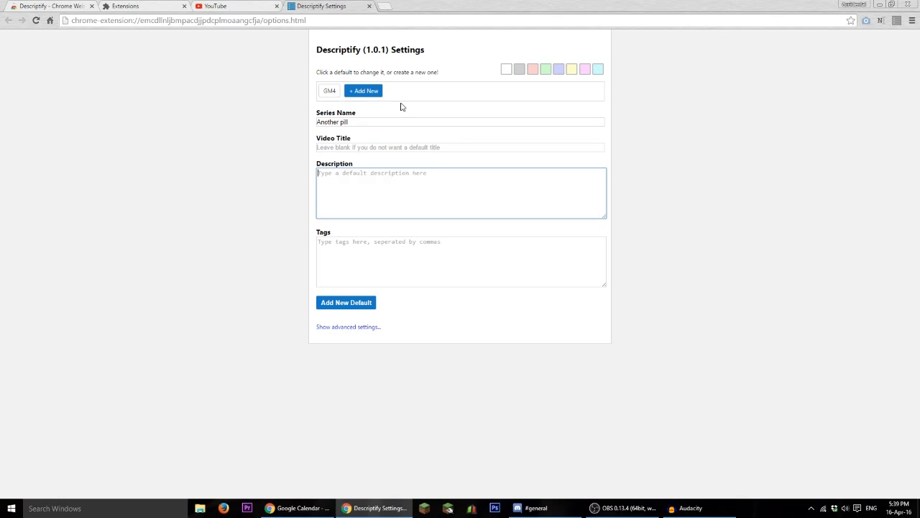
text(Another description)
key(Tab)
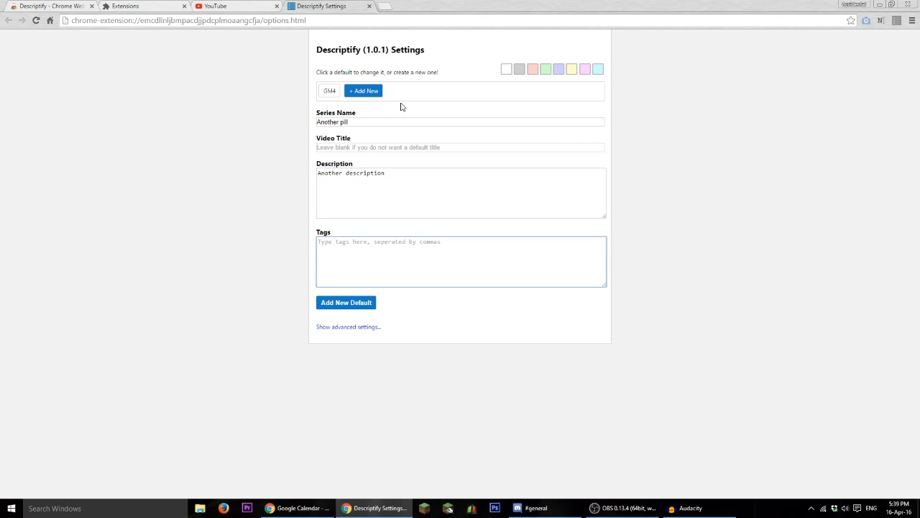
text(some tagsa)
key(BackSpace)
- Reveal the advanced description prefix, mid and suffix fields
click(347, 328)
scroll(281, 325, down, 1)
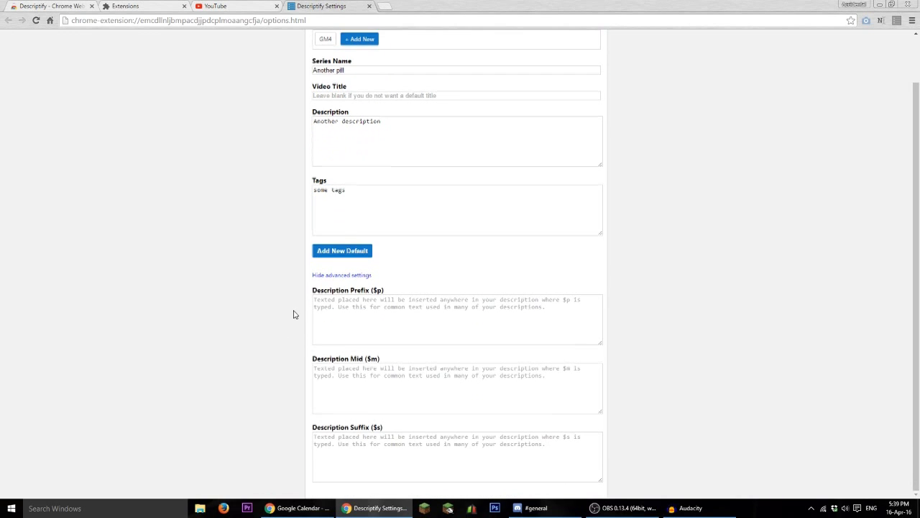
click(400, 325)
click(371, 381)
click(359, 438)
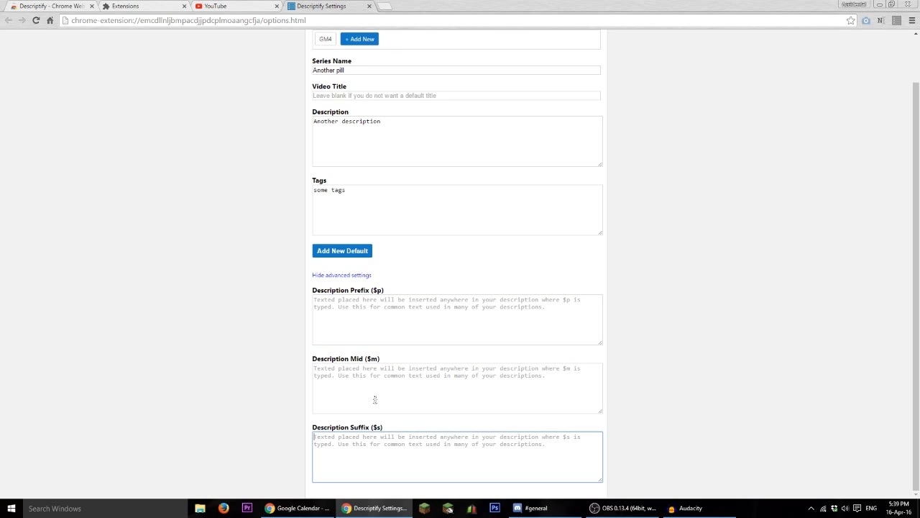
click(375, 388)
click(387, 337)
click(375, 383)
click(377, 335)
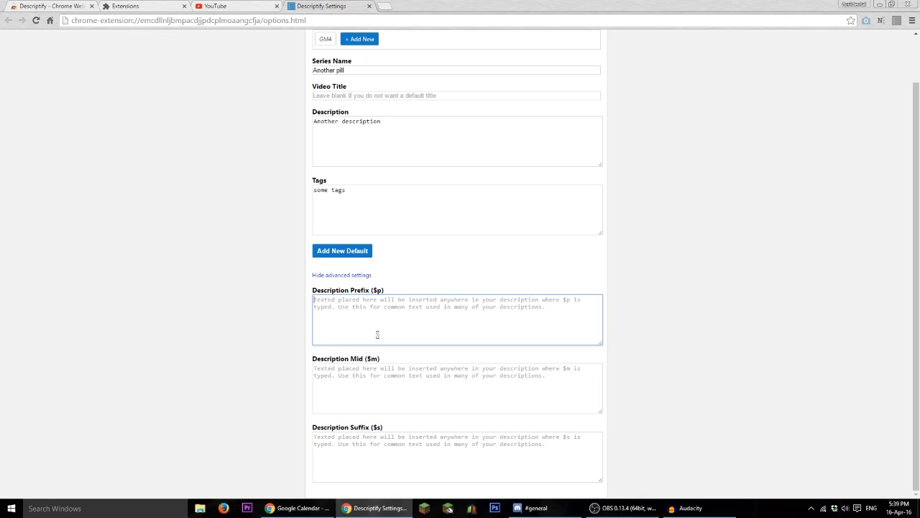
- Paste the site and social links block into Description Suffix ($s)
click(369, 459)
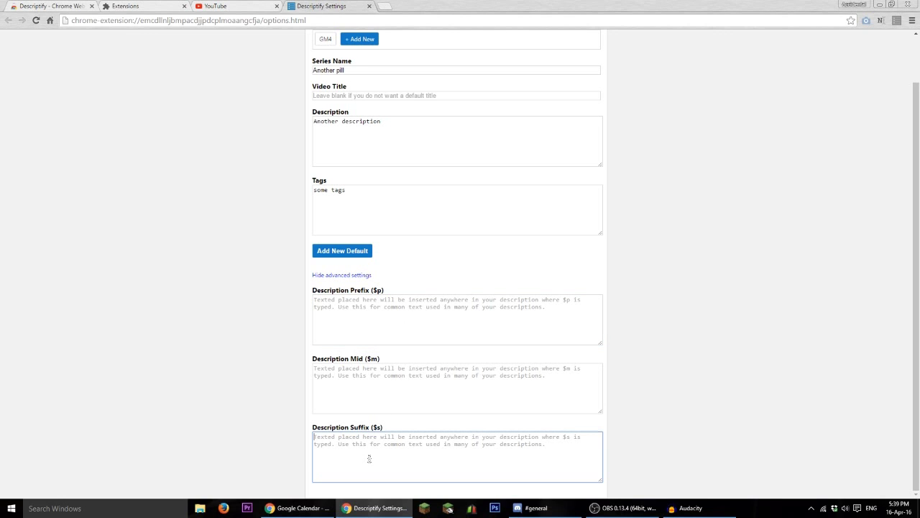
key(ctrl+v)
scroll(416, 452, up, 1)
scroll(416, 451, down, 1)
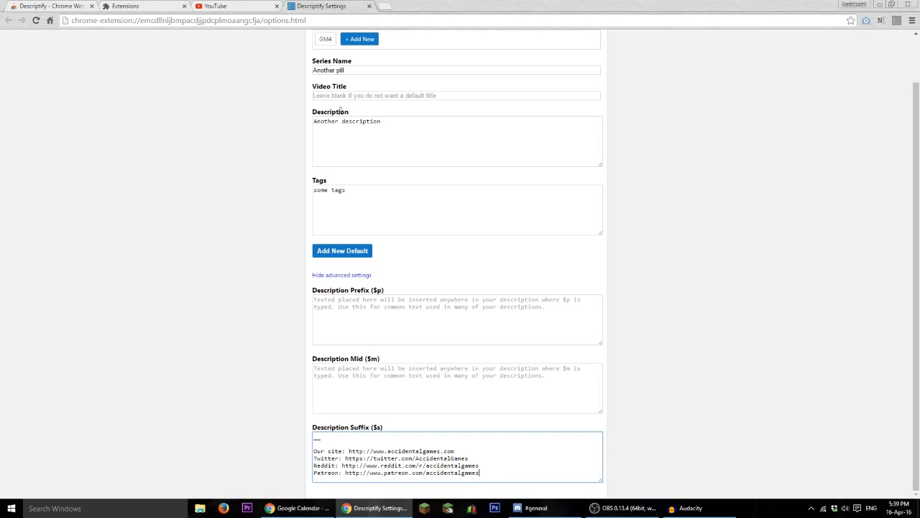
click(390, 124)
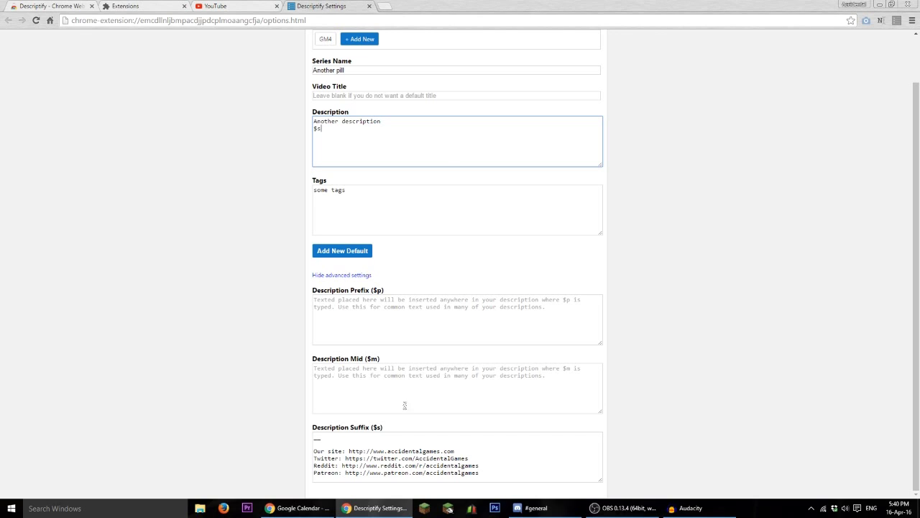
- Review the prefix, mid and suffix fields and the Another pill description text
click(357, 443)
click(387, 301)
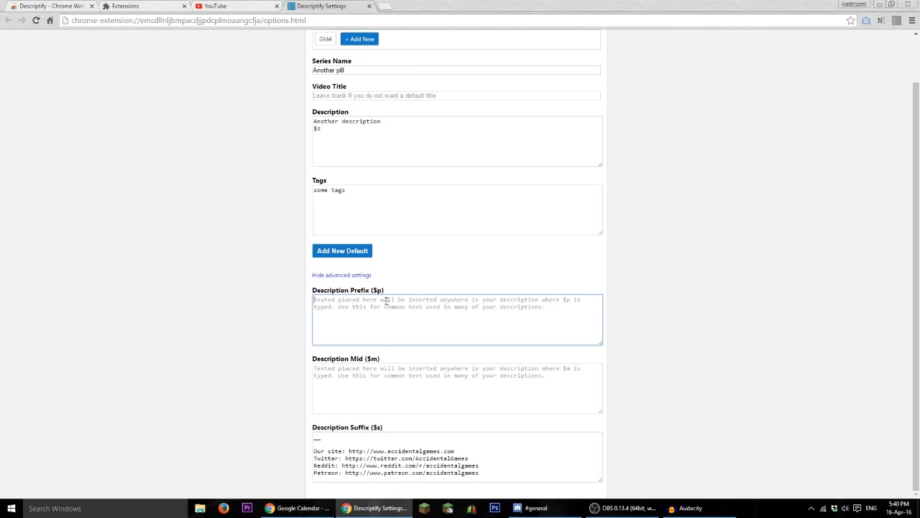
click(379, 376)
click(374, 451)
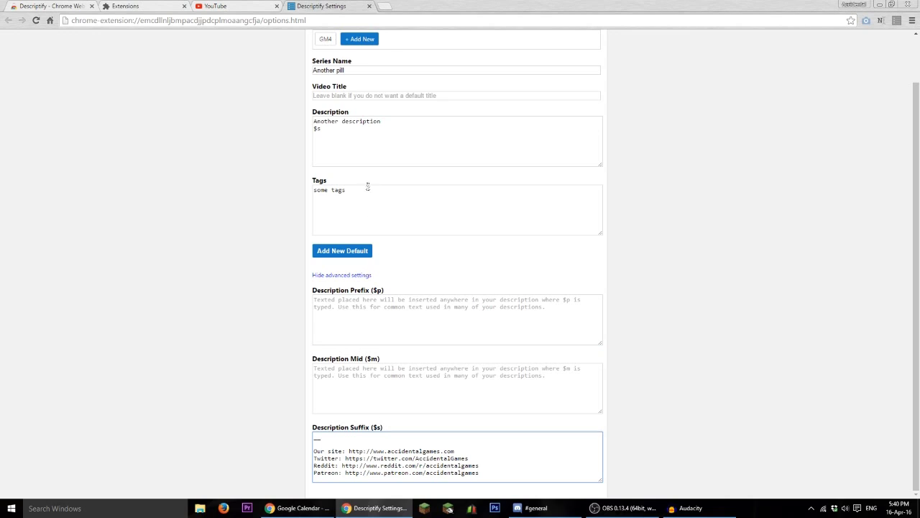
click(376, 128)
drag(341, 135, 317, 120)
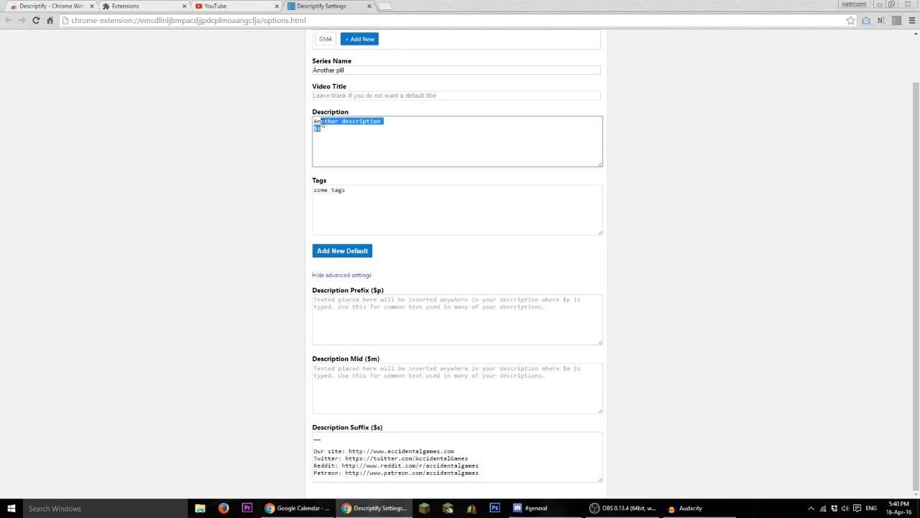
click(344, 133)
scroll(258, 176, up, 1)
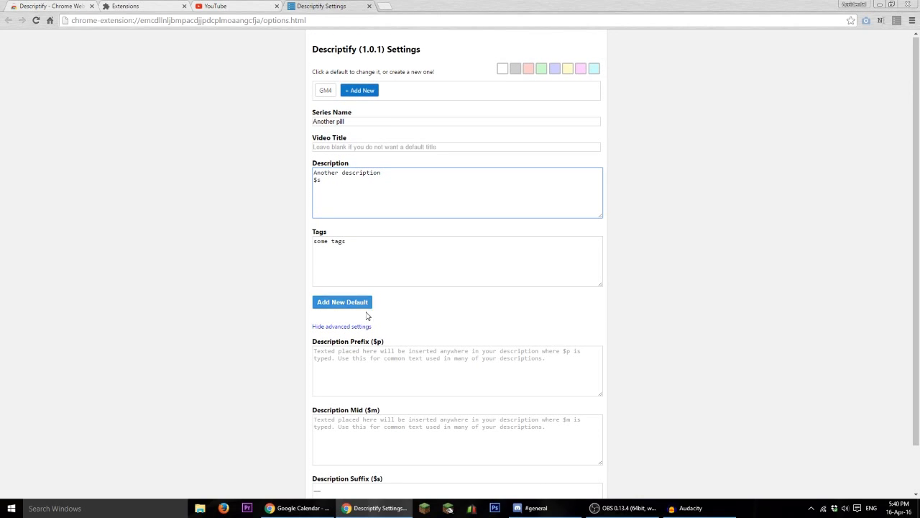
- Save 'Another pill' as a new default beside GM4 and give it the green colour
click(346, 305)
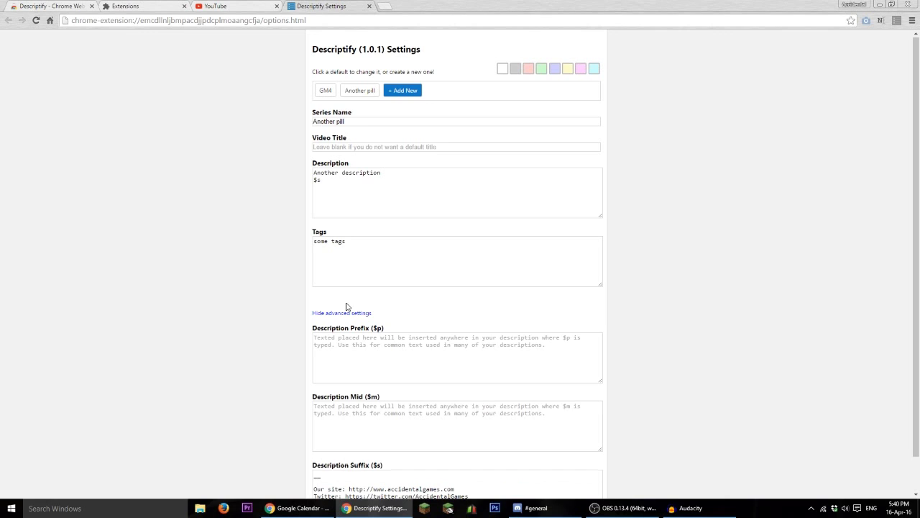
click(365, 94)
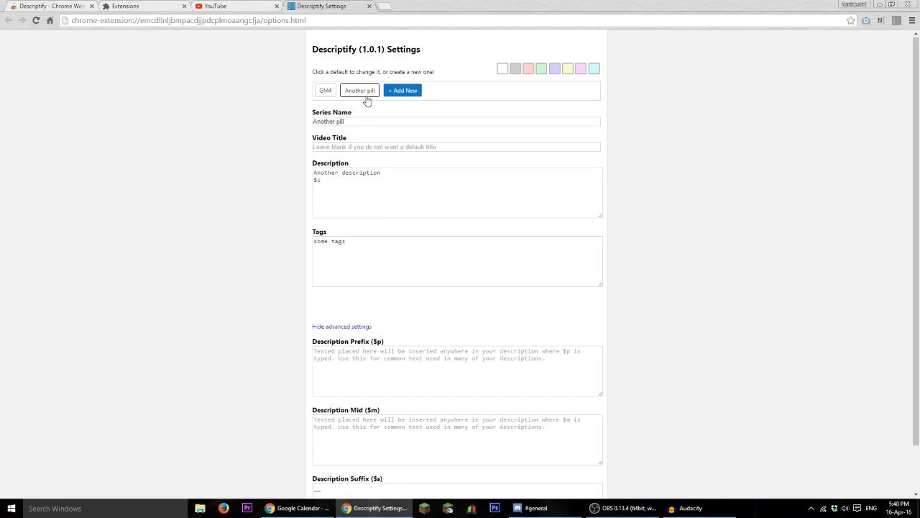
click(542, 69)
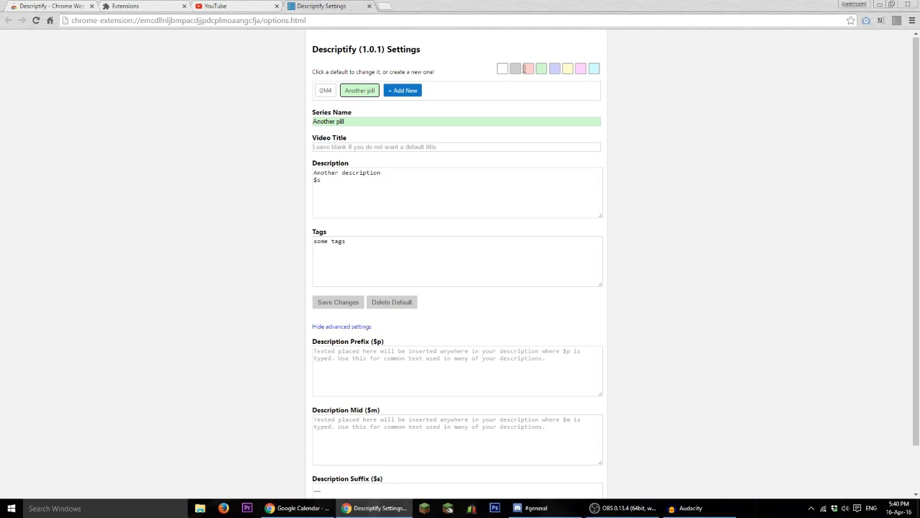
- Refresh the defaults on the stream 08 page and apply Another pill's description, links block and 'some tags'
click(240, 10)
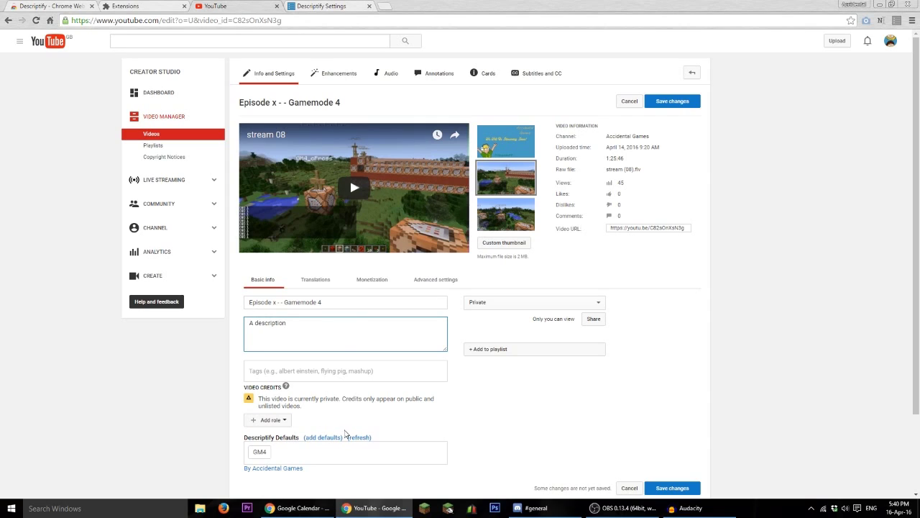
click(359, 437)
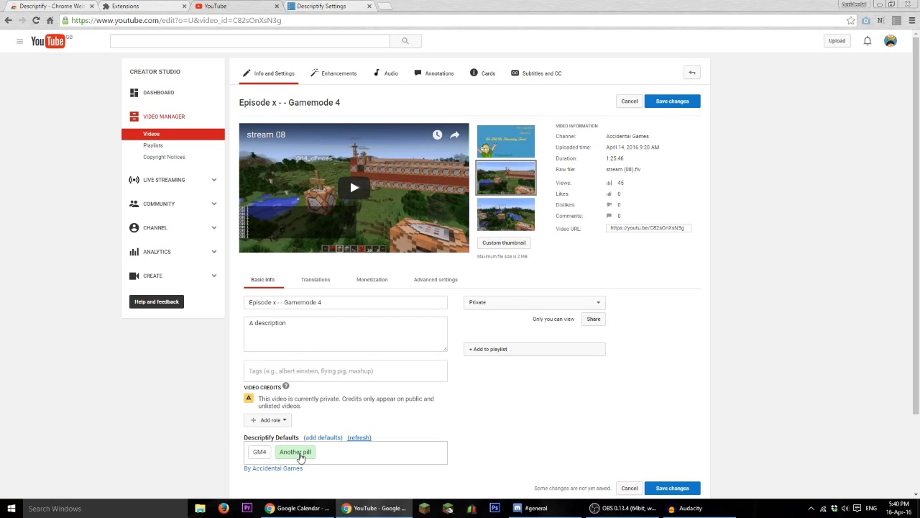
click(301, 457)
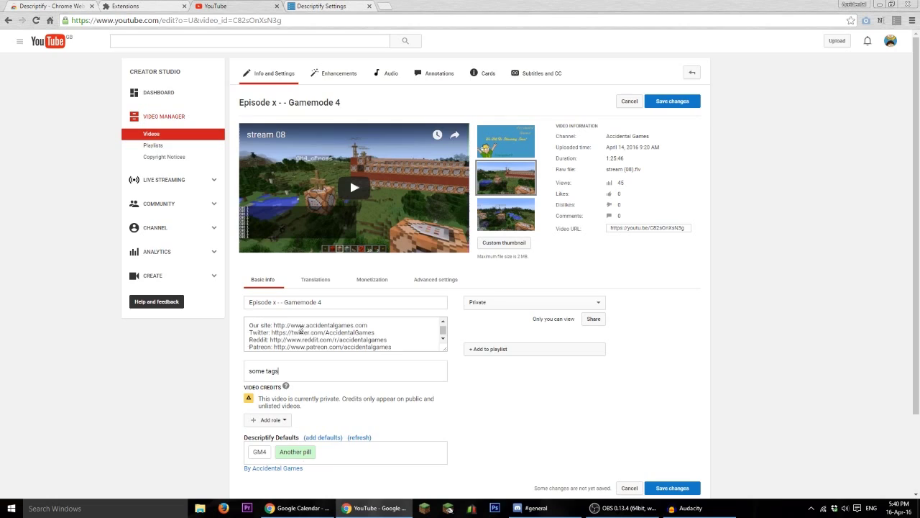
scroll(295, 339, down, 1)
scroll(295, 339, up, 3)
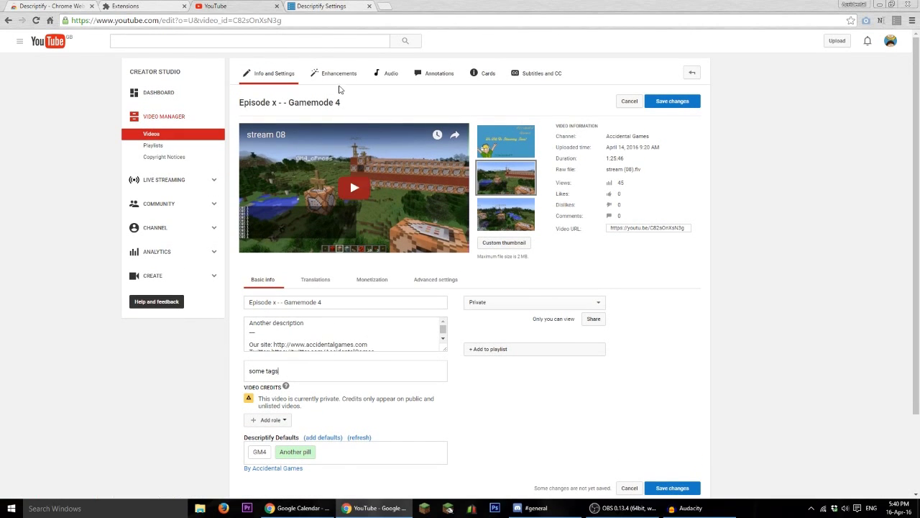
click(325, 9)
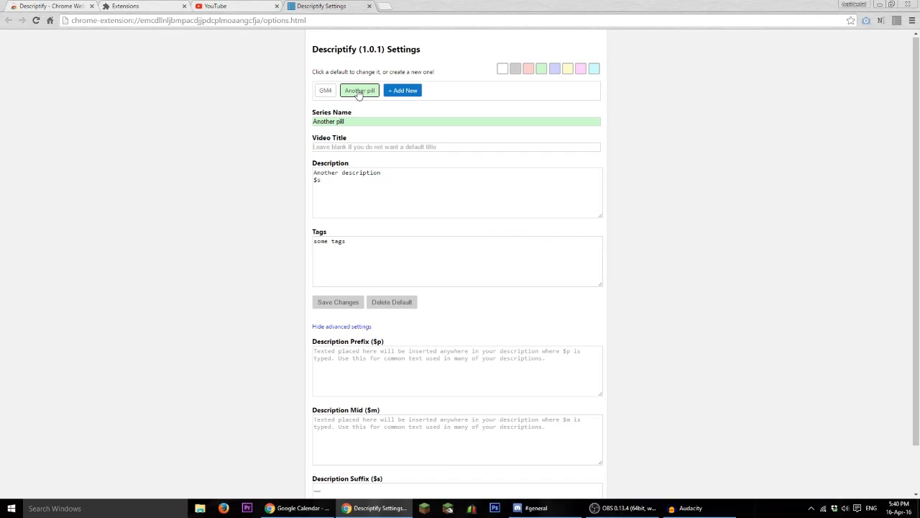
- Delete the Another pill default so only GM4 remains
click(393, 305)
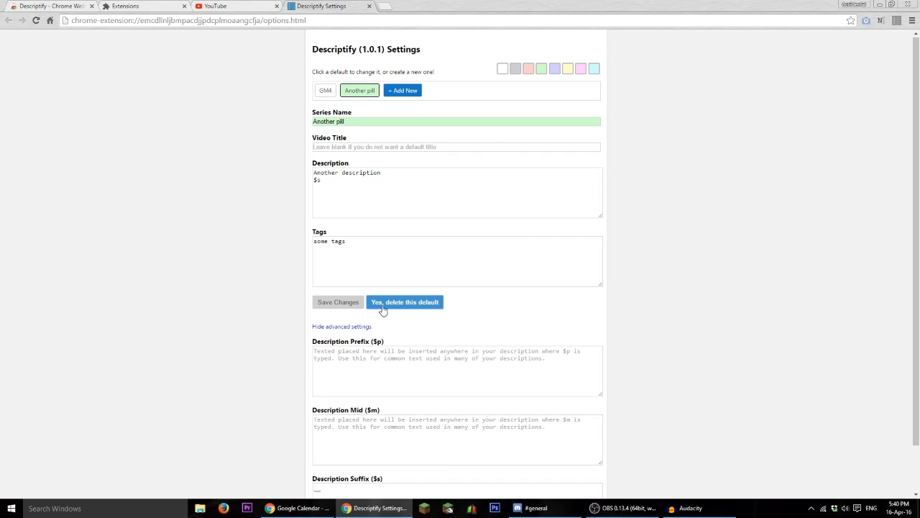
click(396, 305)
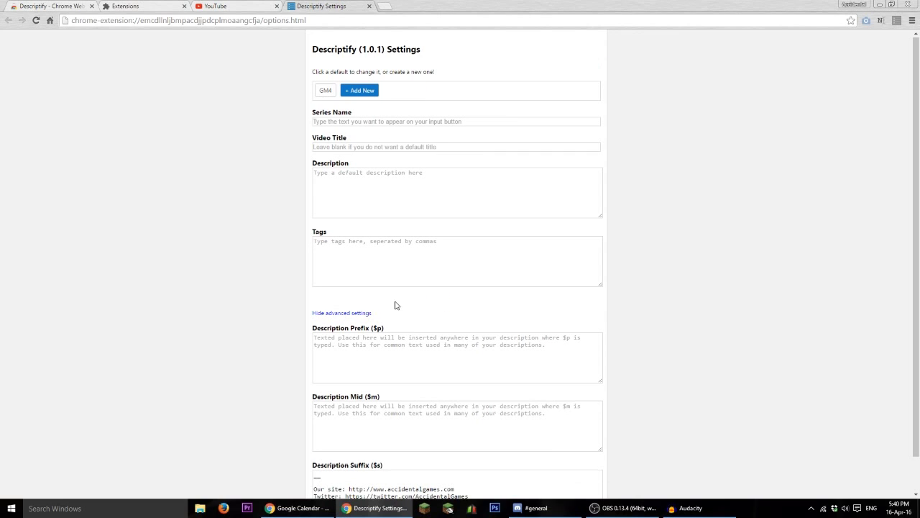
click(324, 90)
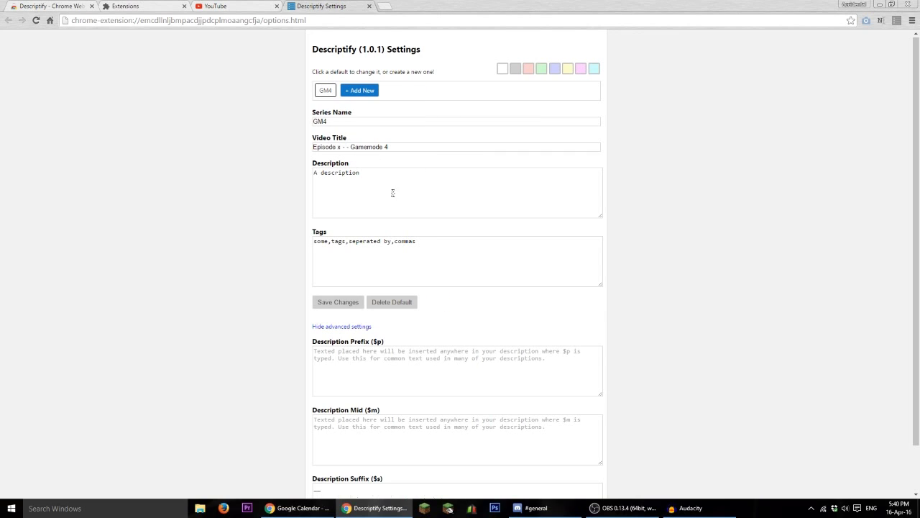
- Change GM4's description to 'A descriptiondfhdfh', save it, and hide the advanced settings
click(388, 176)
text(dfhdfh)
click(349, 303)
scroll(285, 237, down, 1)
scroll(281, 227, up, 1)
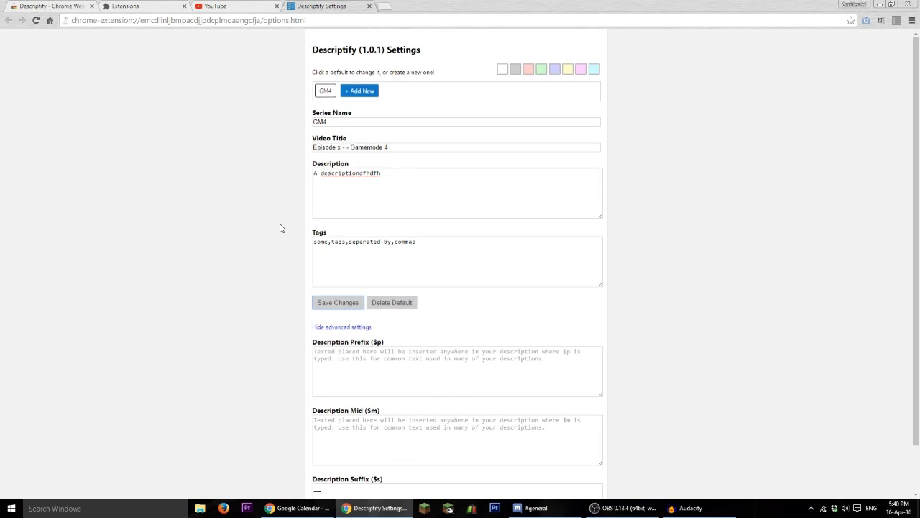
click(344, 327)
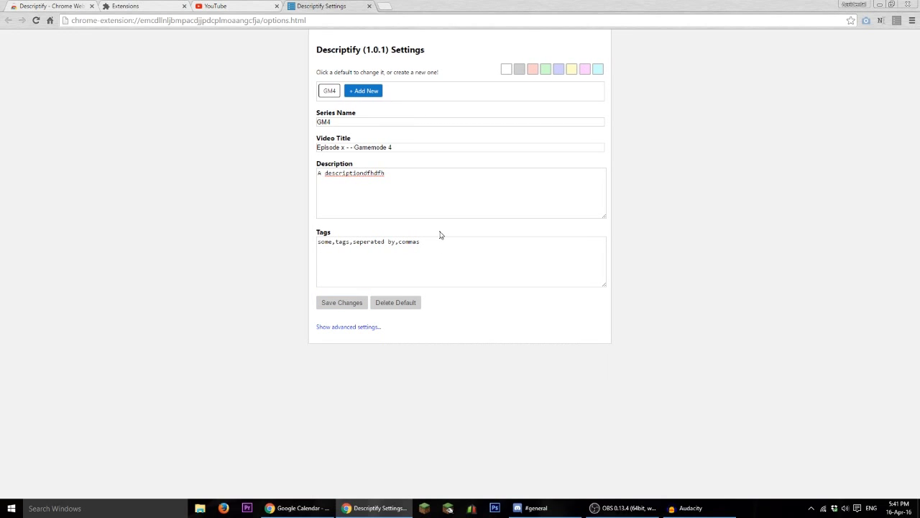